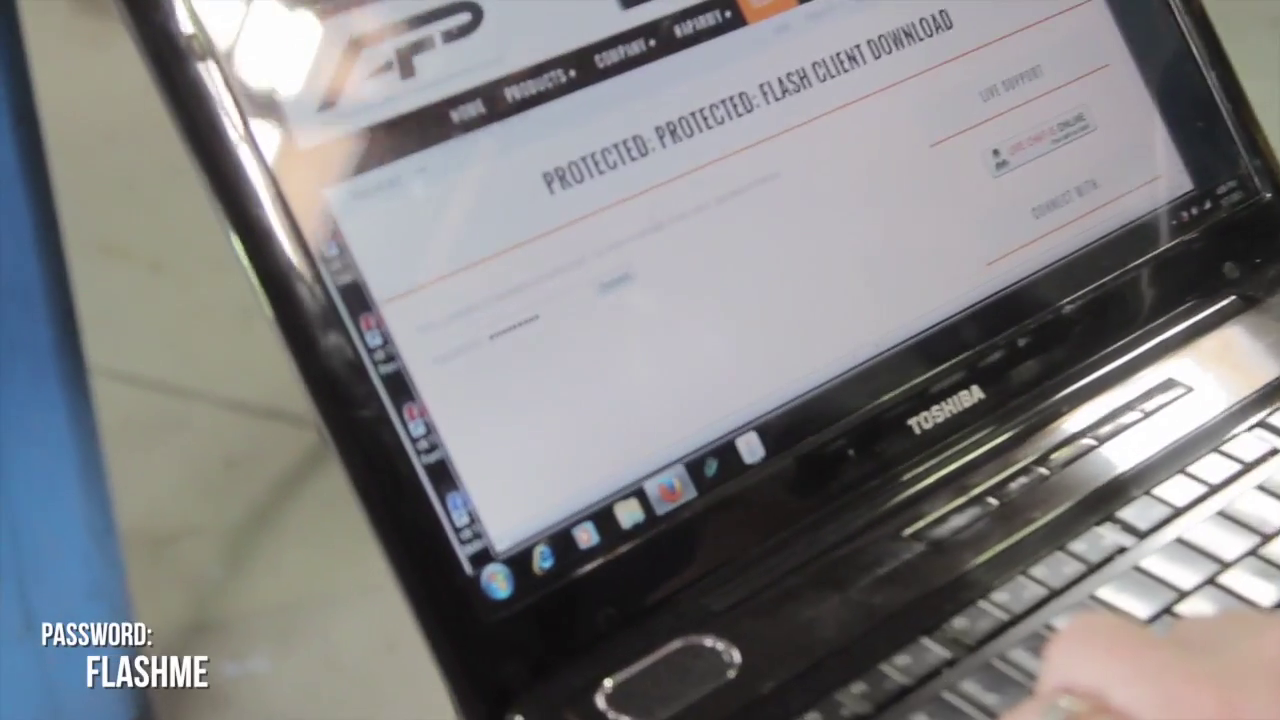
Replace the entry with the page password and submit it to unlock the download instructions.
key(ctrl+a)
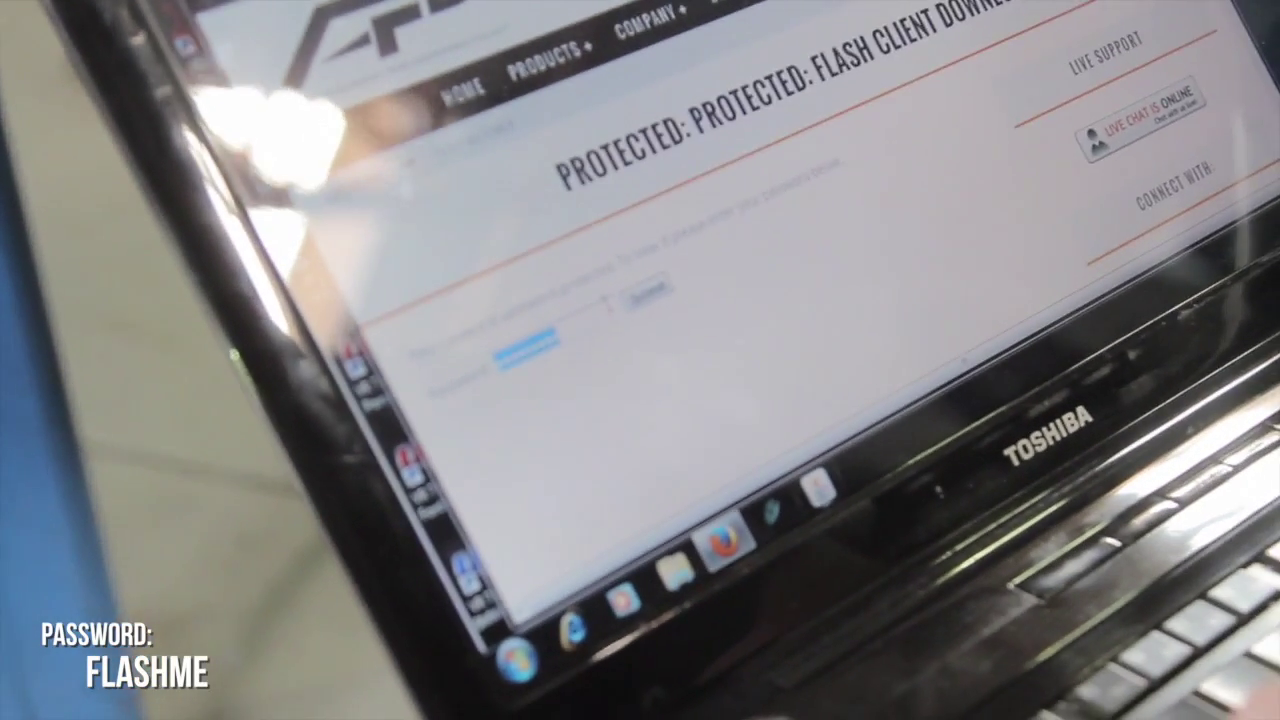
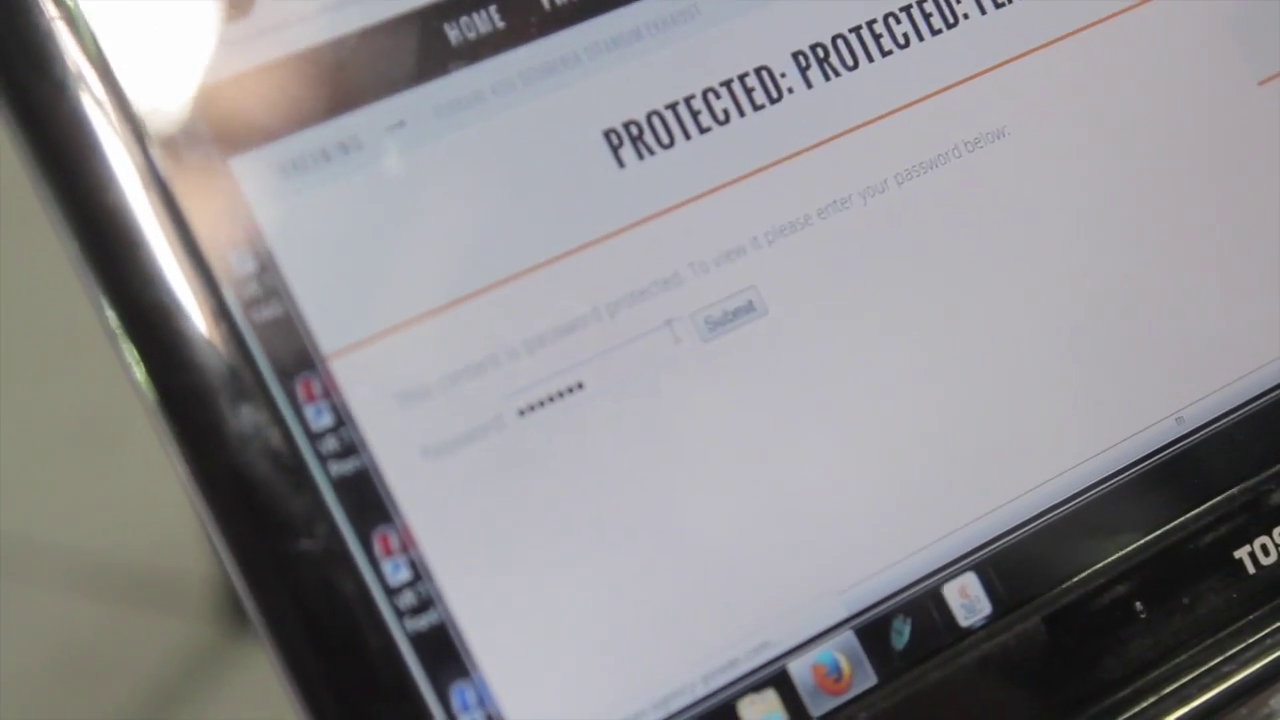
key(Return)
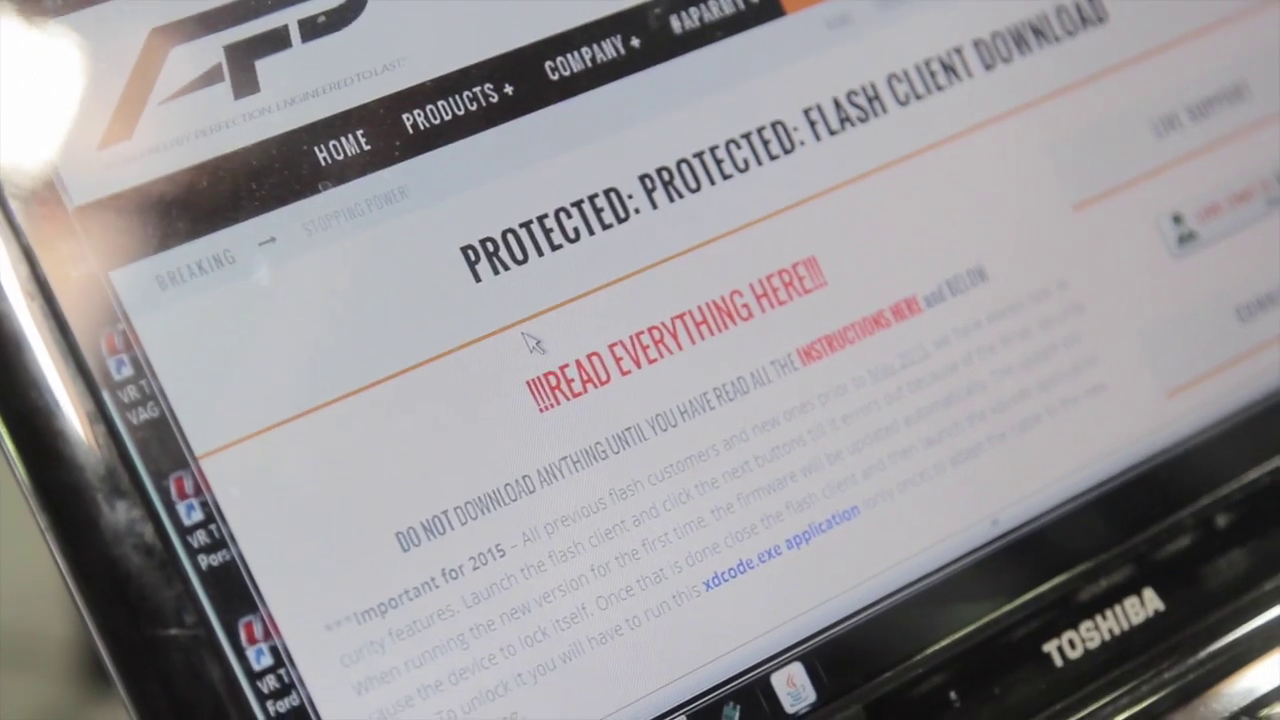
Save the Porsche iFlash installer, AP_Flash_Porsche_Installation.exe, from the download page.
scroll(515, 340, down, 5)
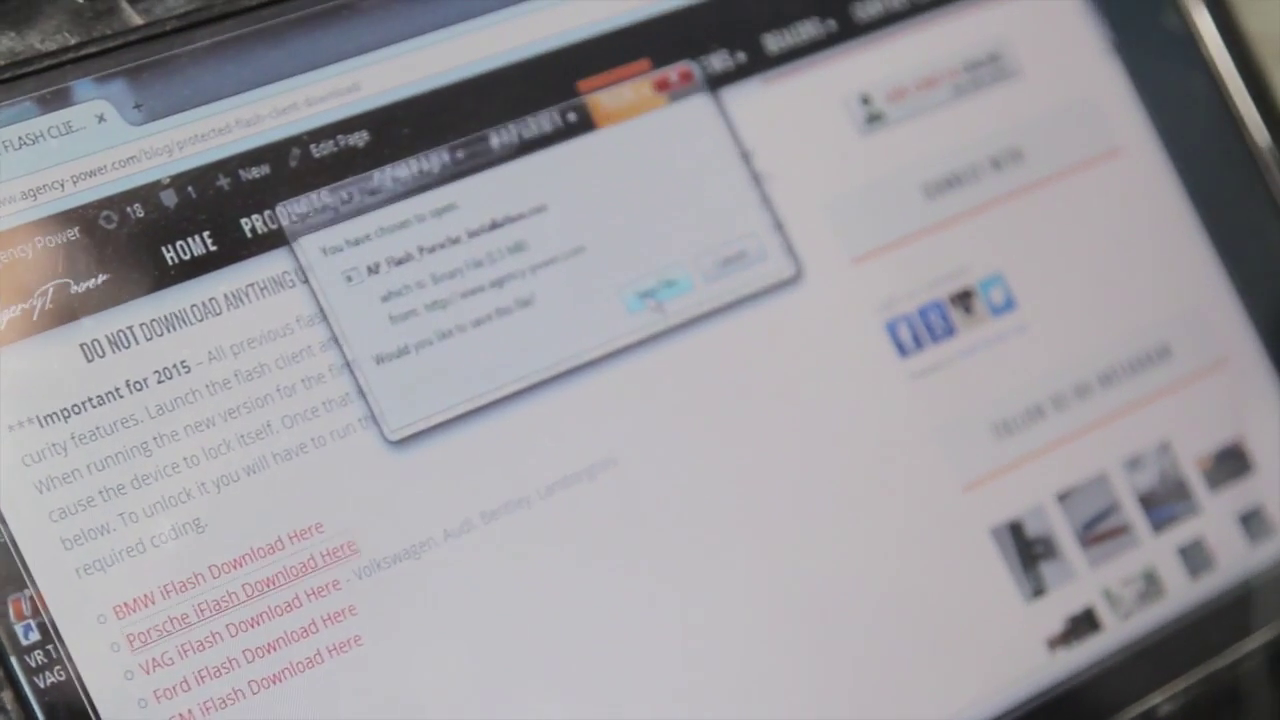
click(668, 283)
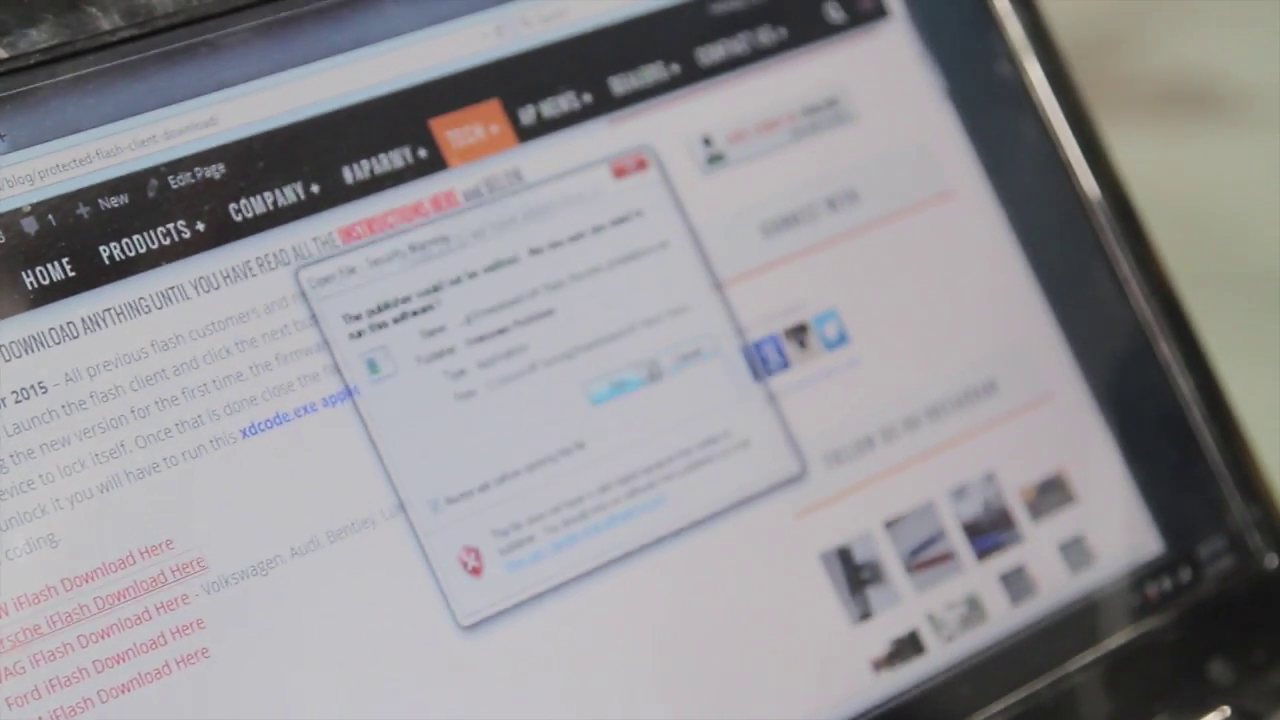
Run the installer despite the security warning and approve the User Account Control prompt.
click(648, 376)
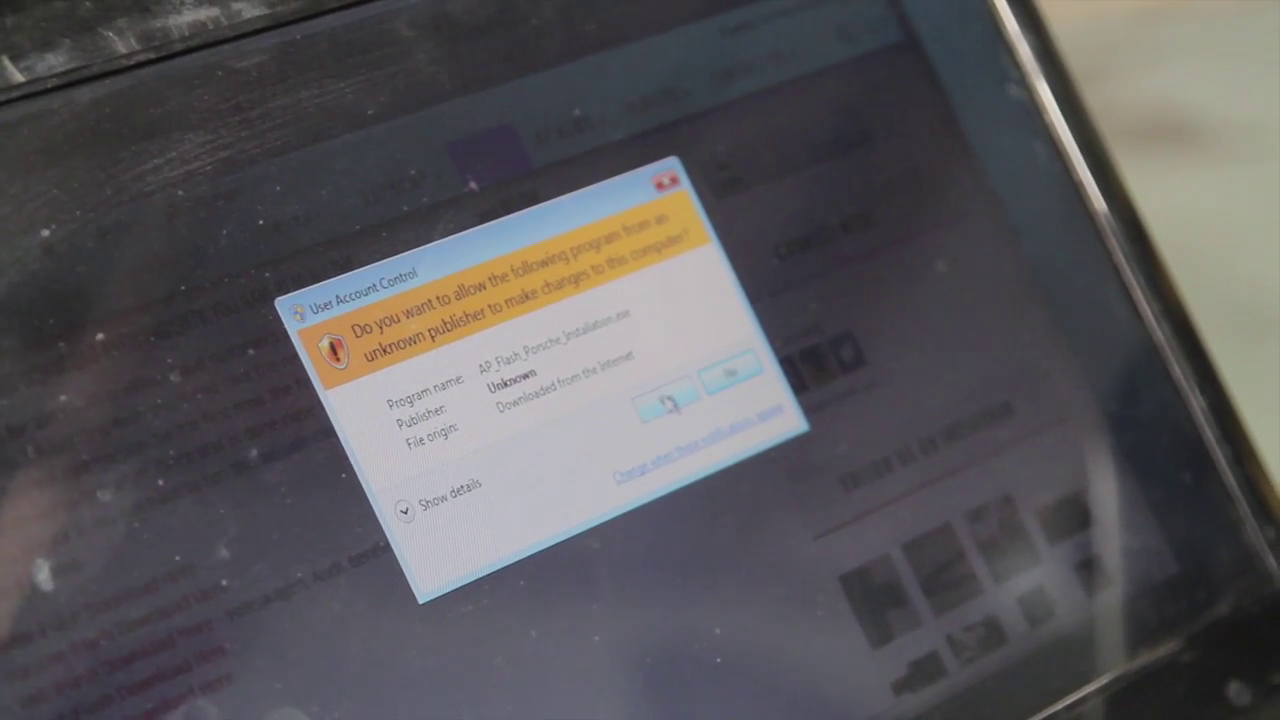
click(699, 392)
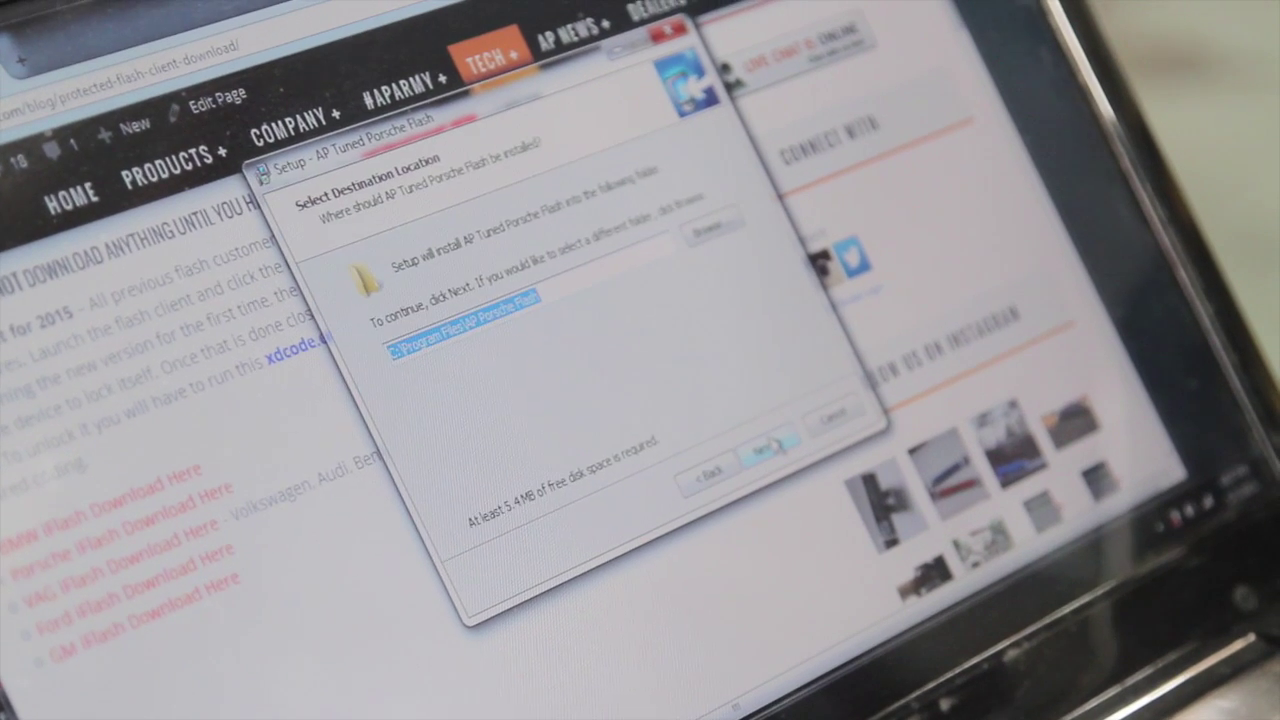
Accept the default install folder C:\Program Files\AP Porsche Flash and continue setup.
click(778, 422)
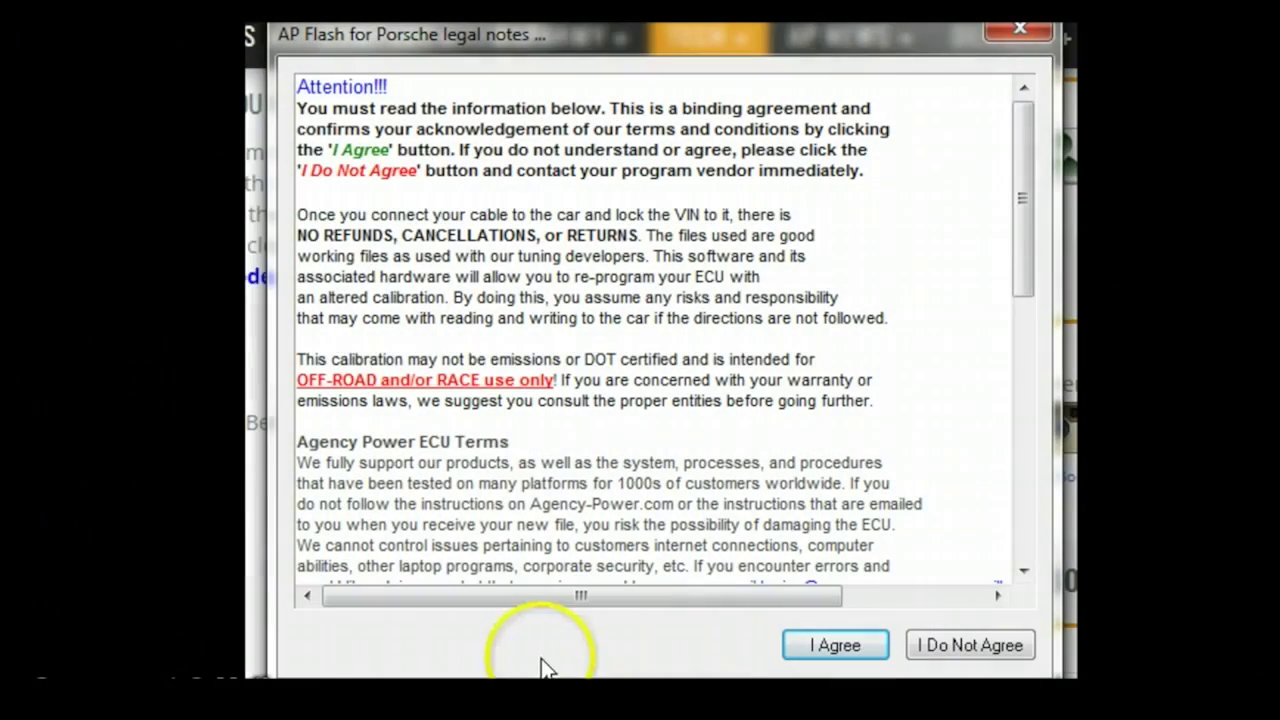
Agree to the legal terms and continue past the Welcome page to the system check.
click(820, 644)
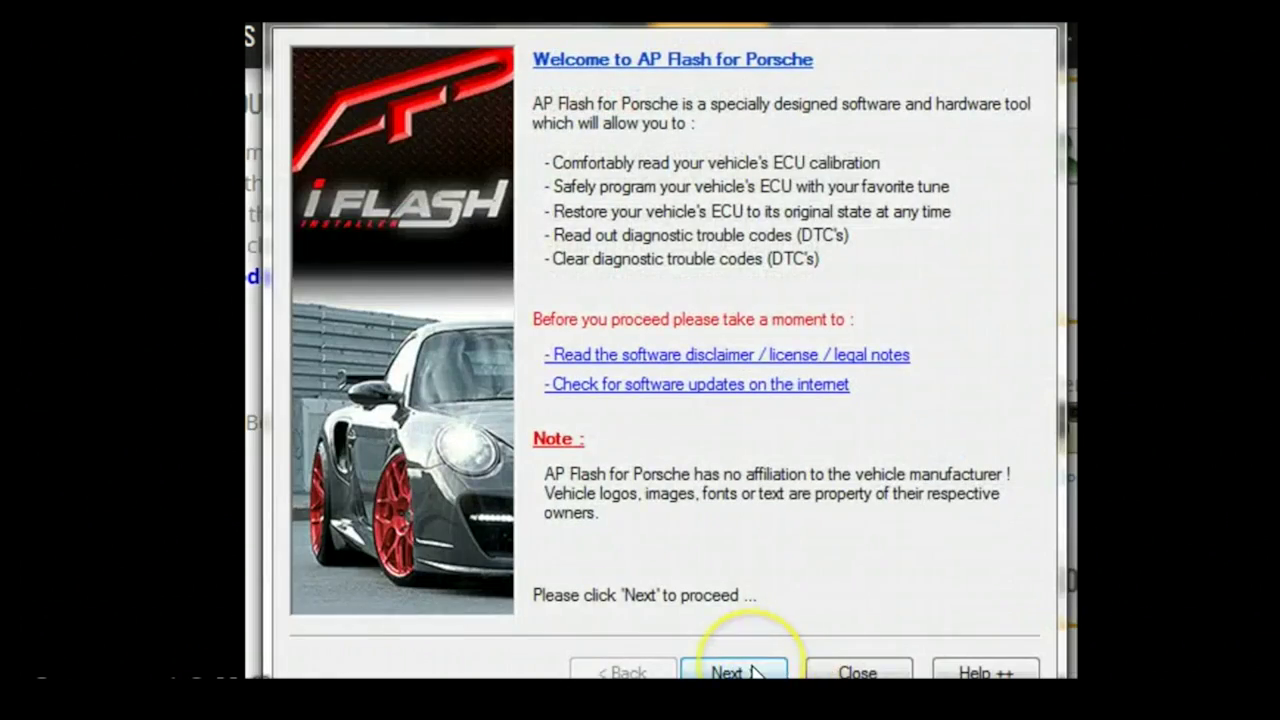
click(740, 672)
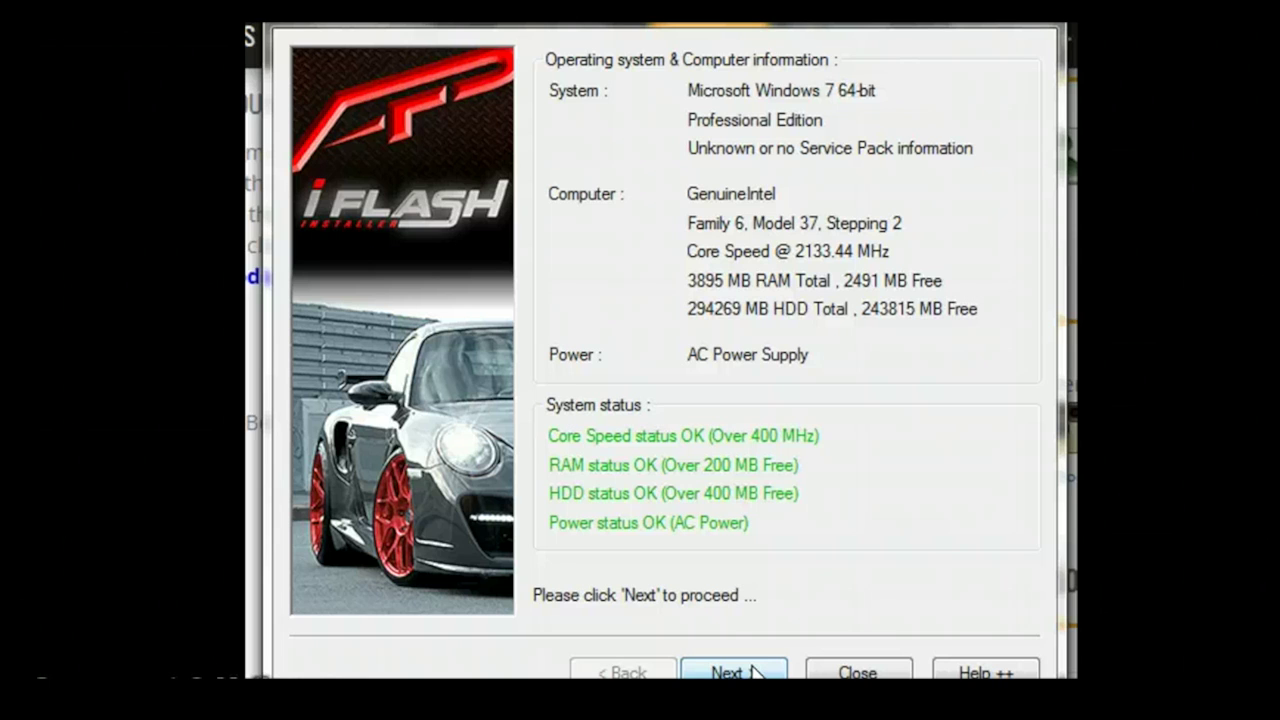
Advance from the system check to vehicle detection and open the Detected ECU Type list.
click(755, 673)
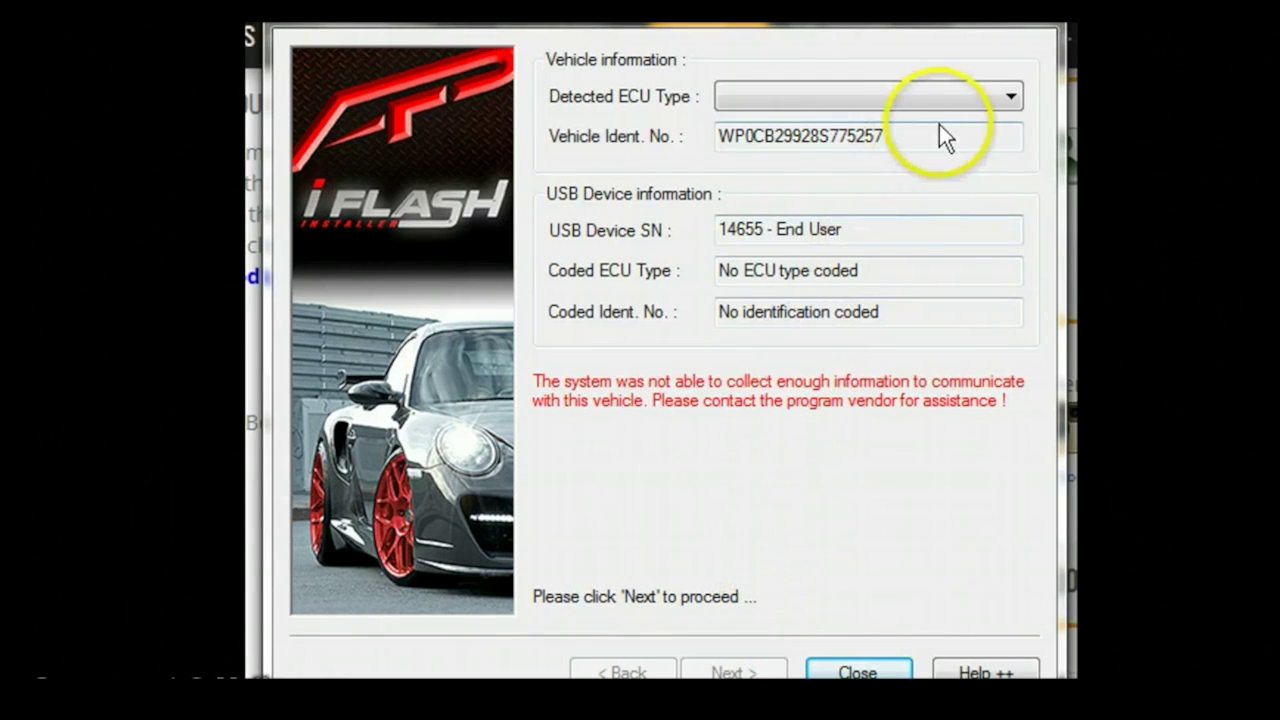
click(1008, 98)
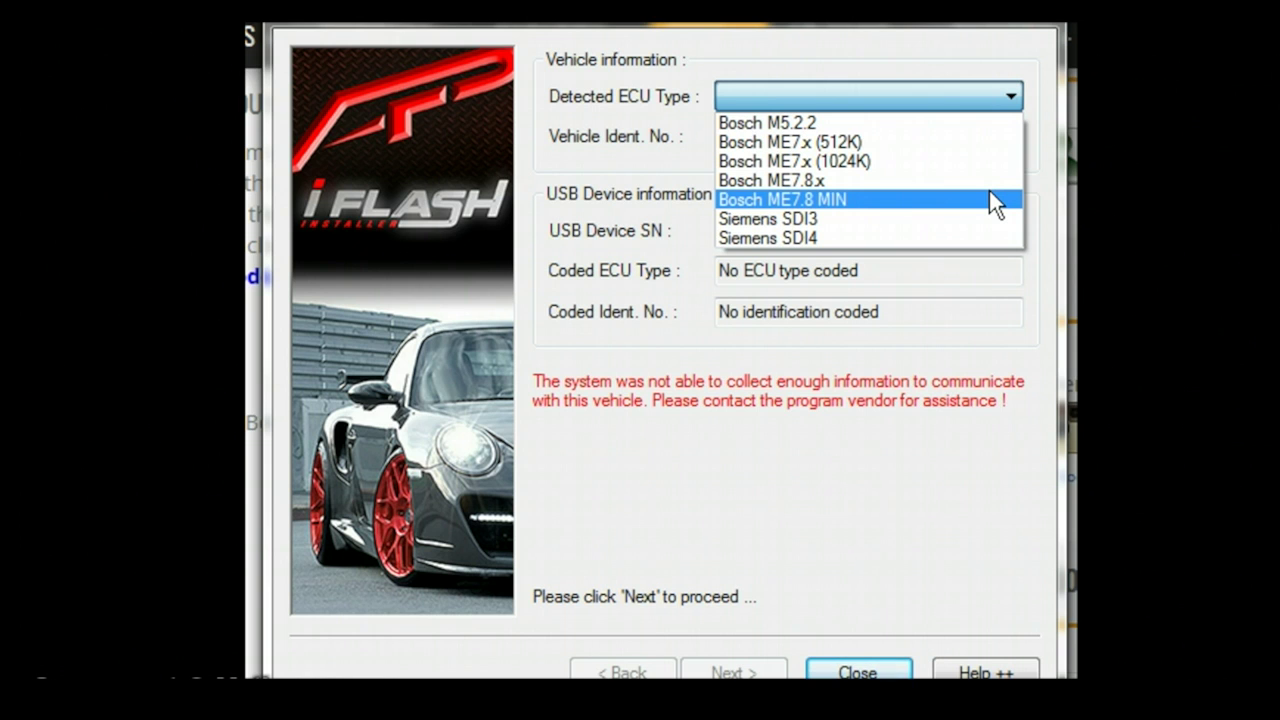
Choose Bosch ME7.8 MIN as the ECU type and confirm overriding the detected value.
click(989, 190)
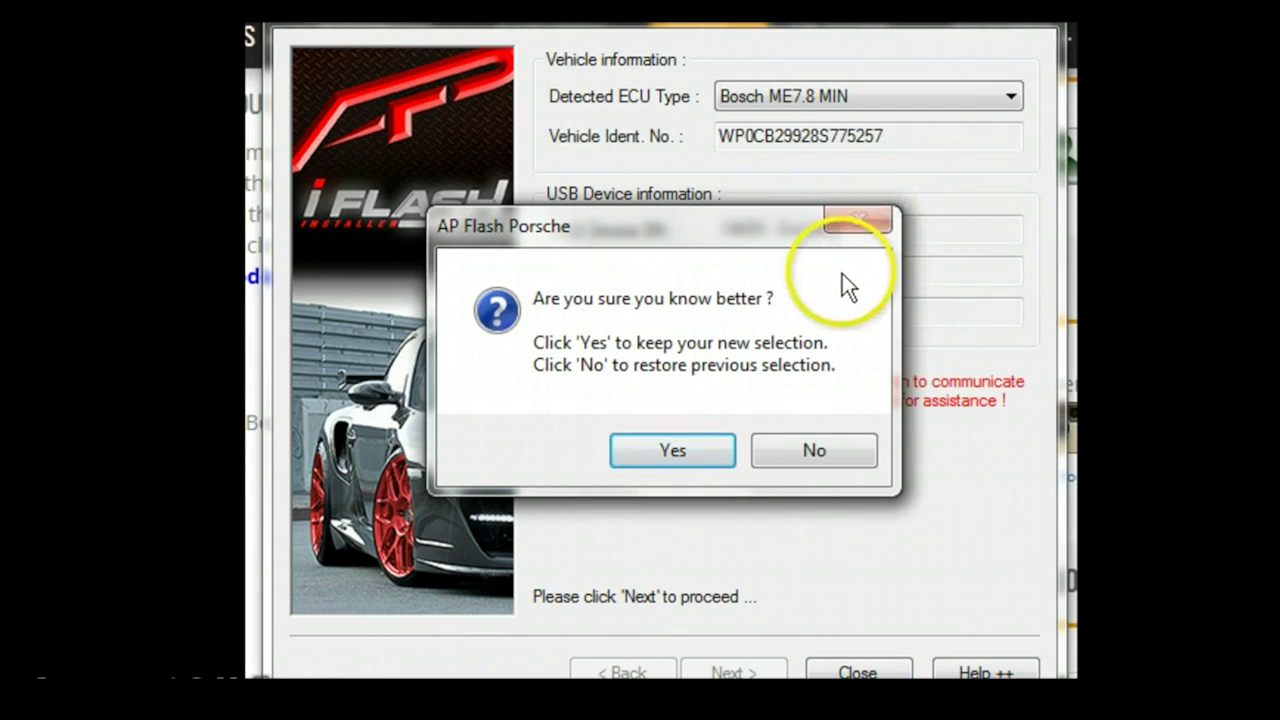
click(690, 442)
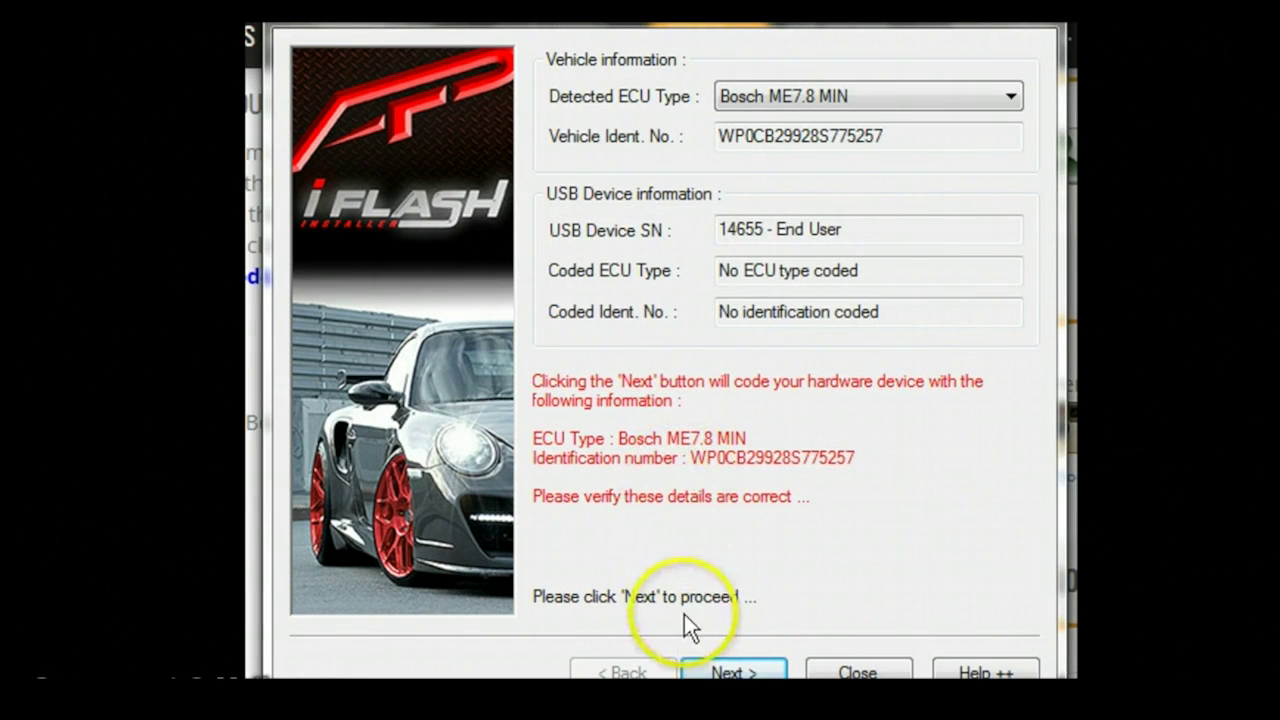
Code the hardware device with the Bosch ME7.8 MIN details and confirm.
click(722, 670)
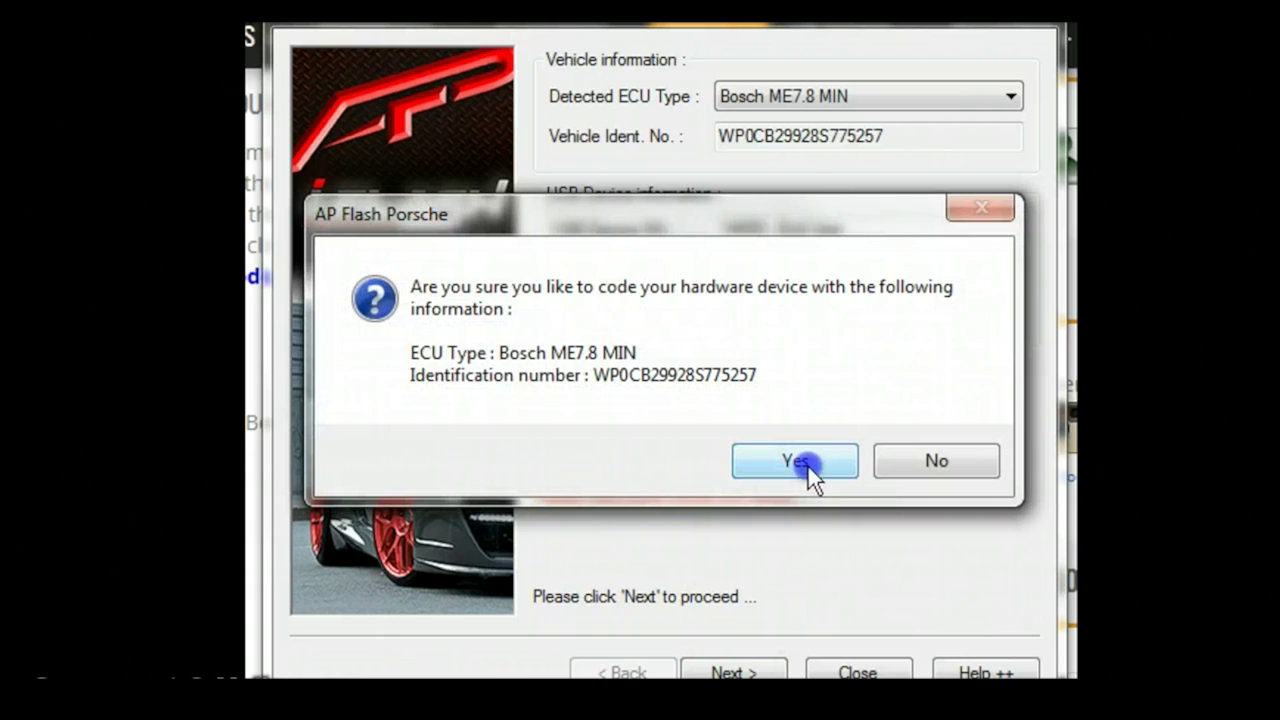
click(808, 465)
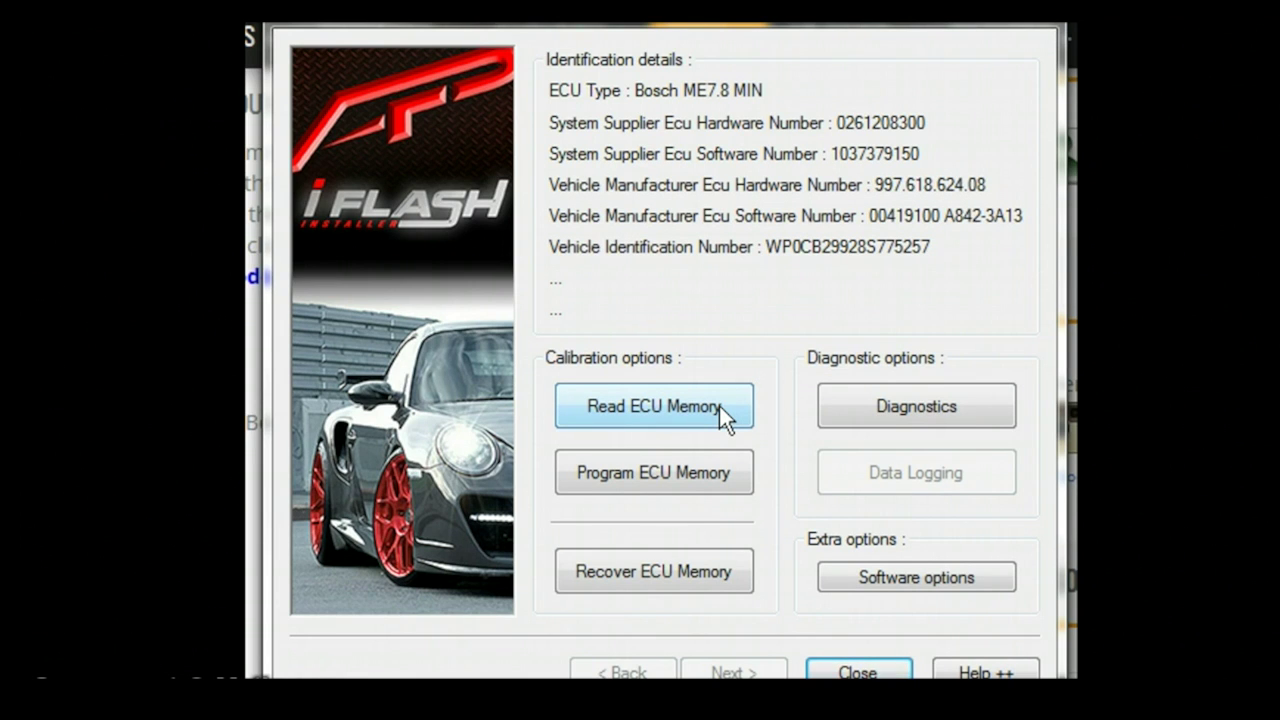
Read the ECU memory into a file saved in the VRTunedFlashFiles folder.
click(719, 406)
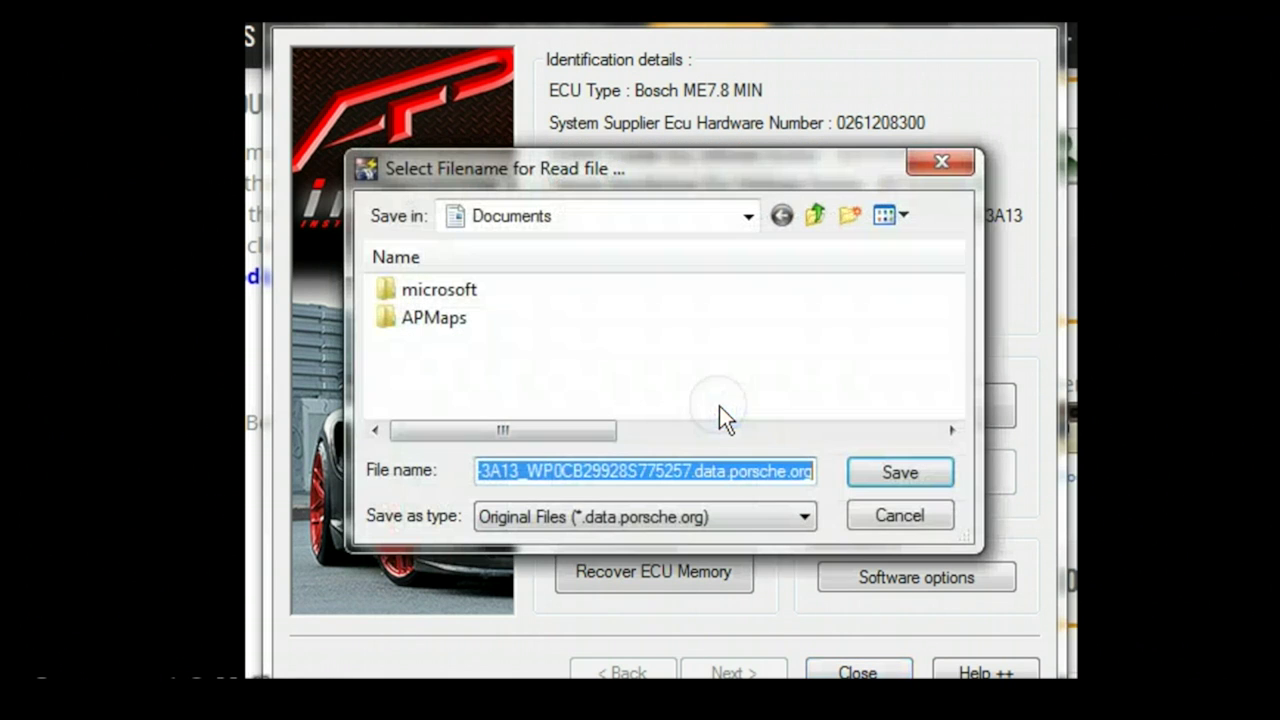
click(756, 217)
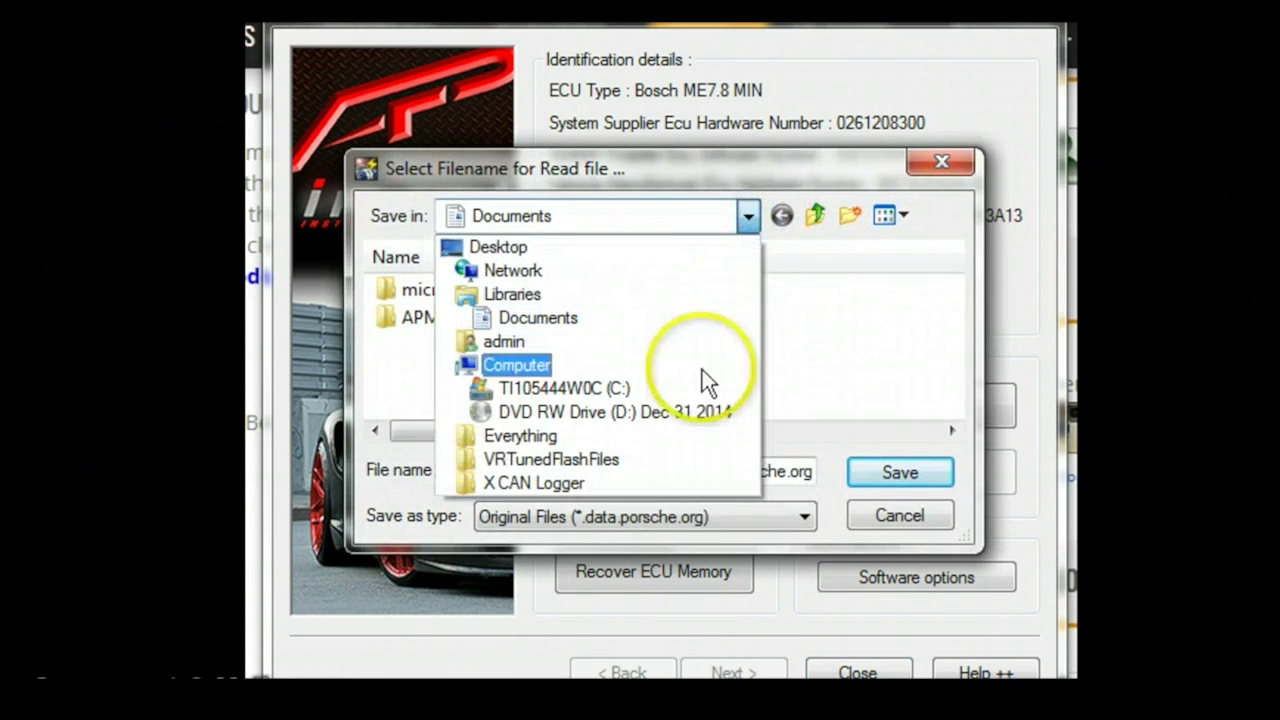
click(688, 459)
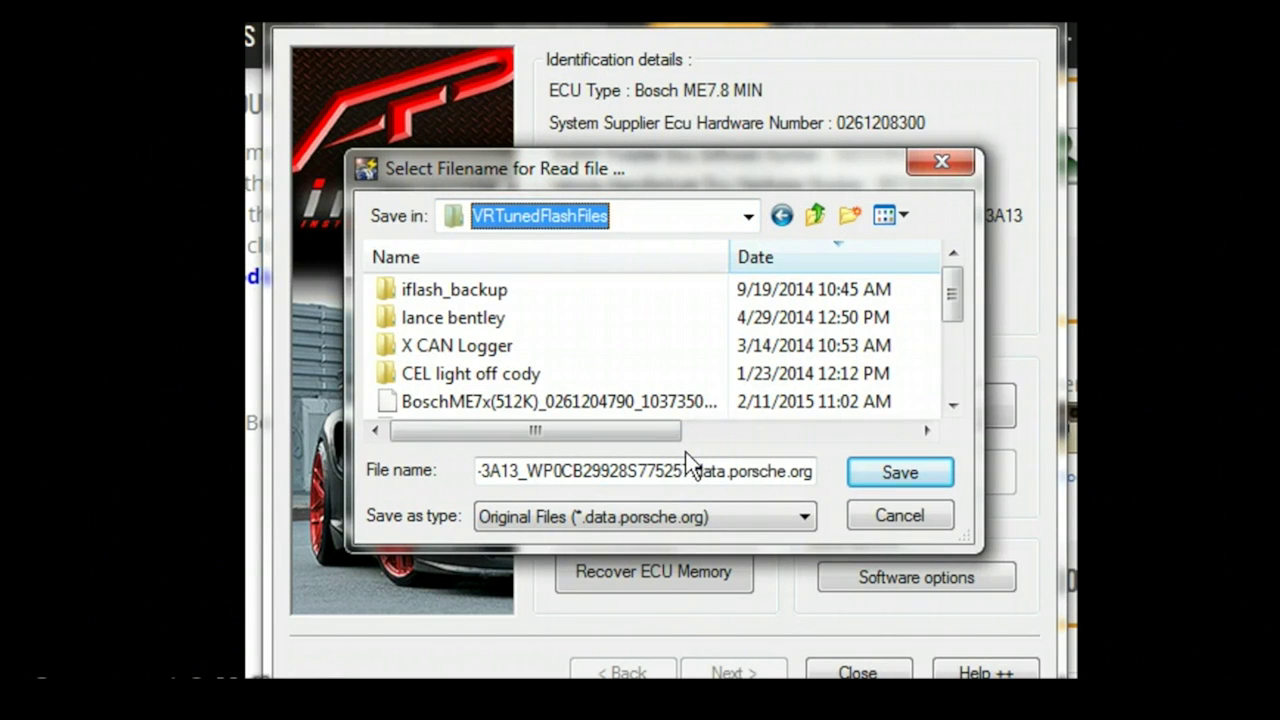
click(706, 452)
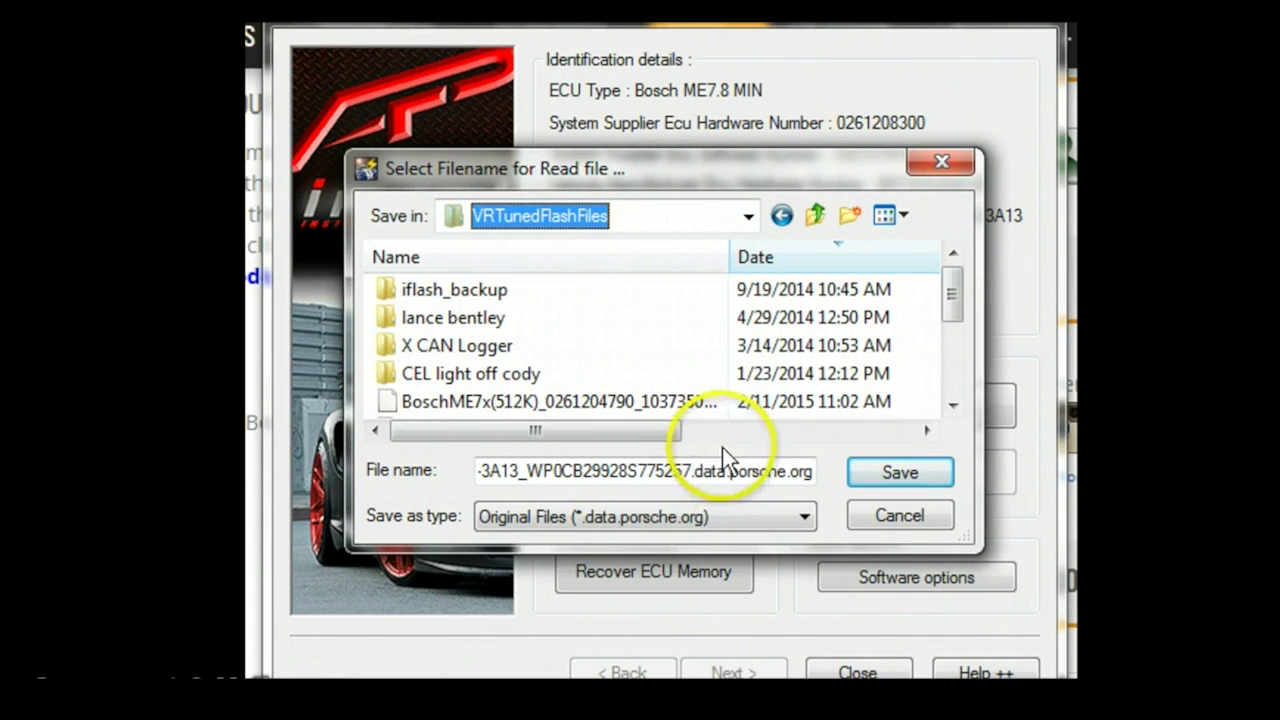
click(867, 470)
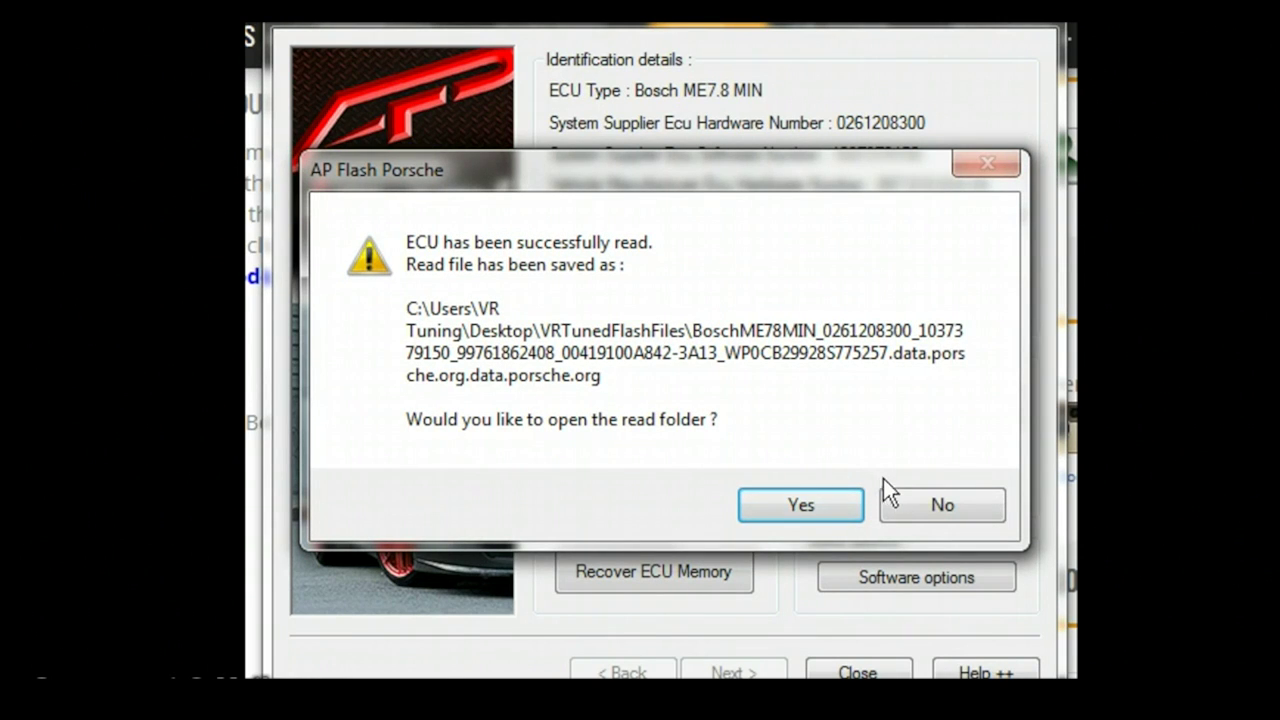
Decline opening the folder that holds the saved ECU read file.
click(916, 507)
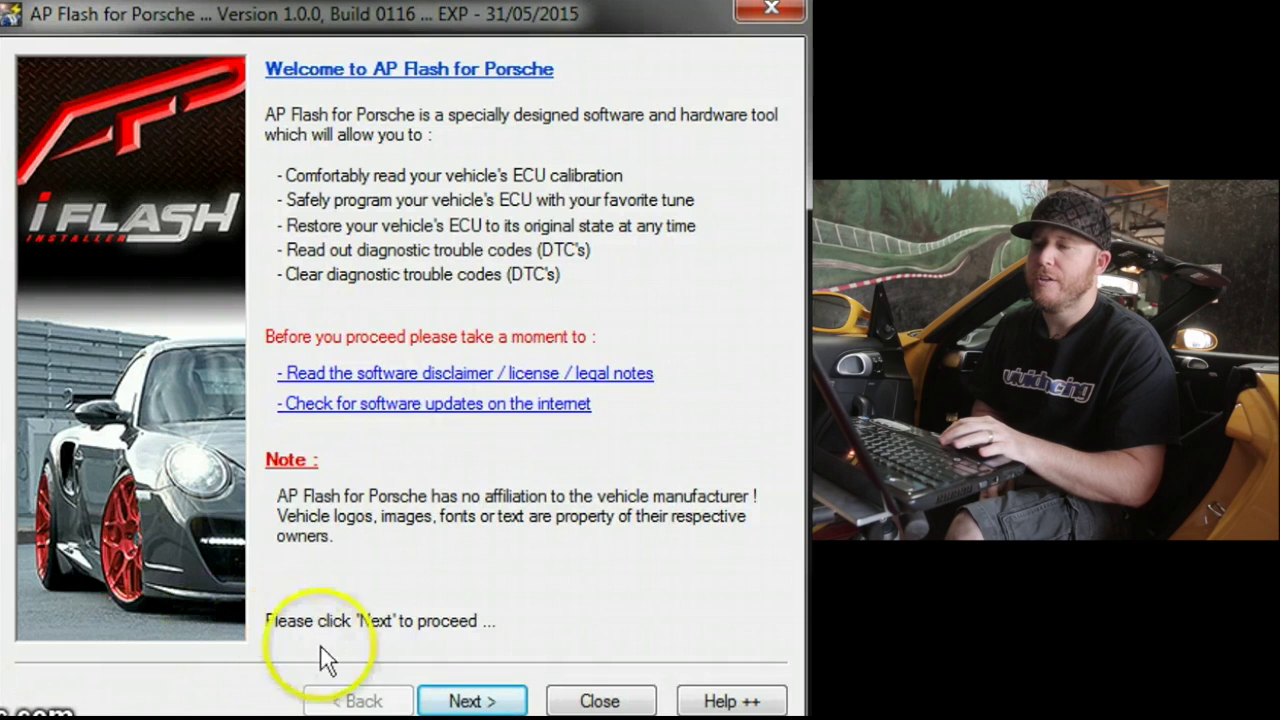
Pass the welcome, system information and checklist pages to rerun the hardware and ECU identification checks.
click(441, 694)
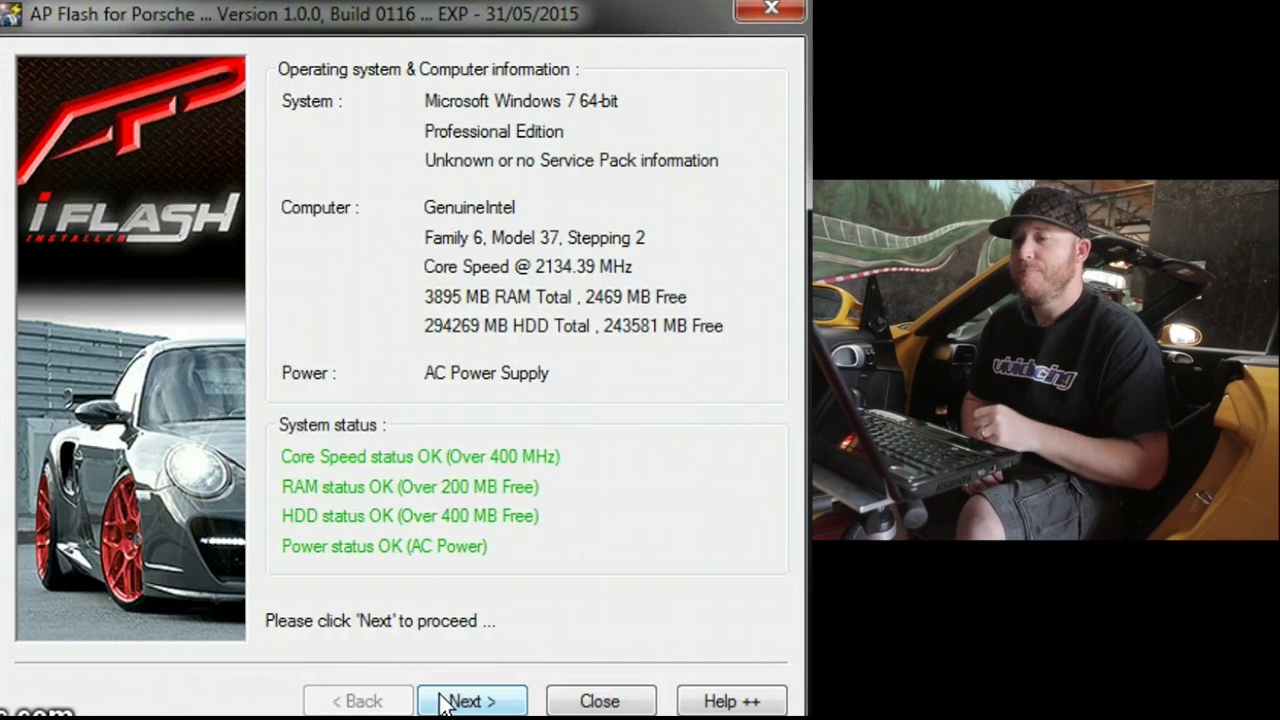
click(442, 700)
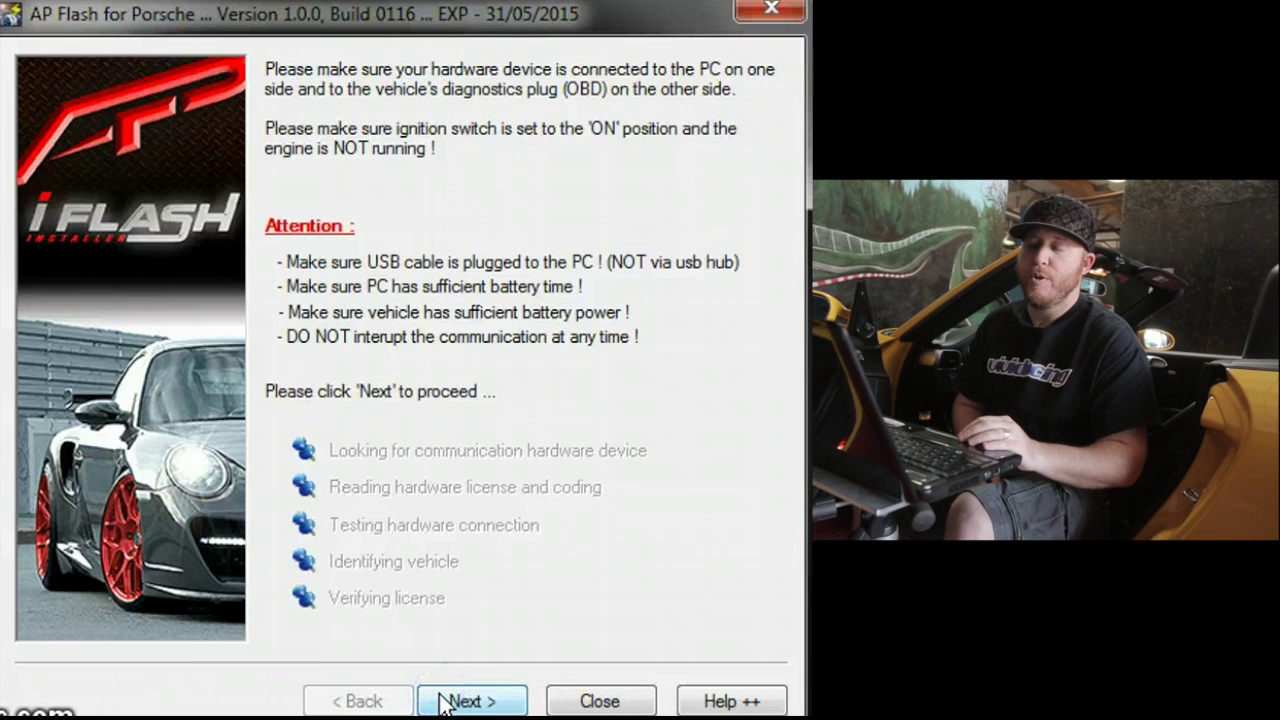
click(464, 701)
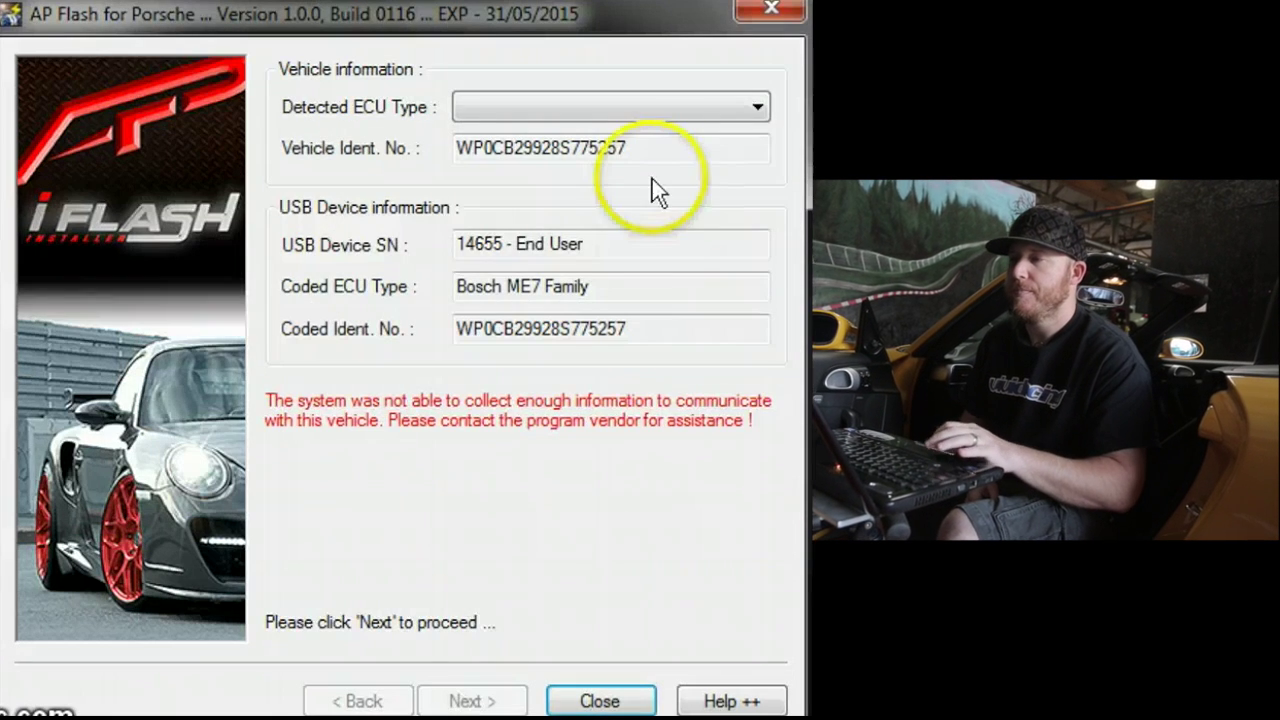
click(686, 120)
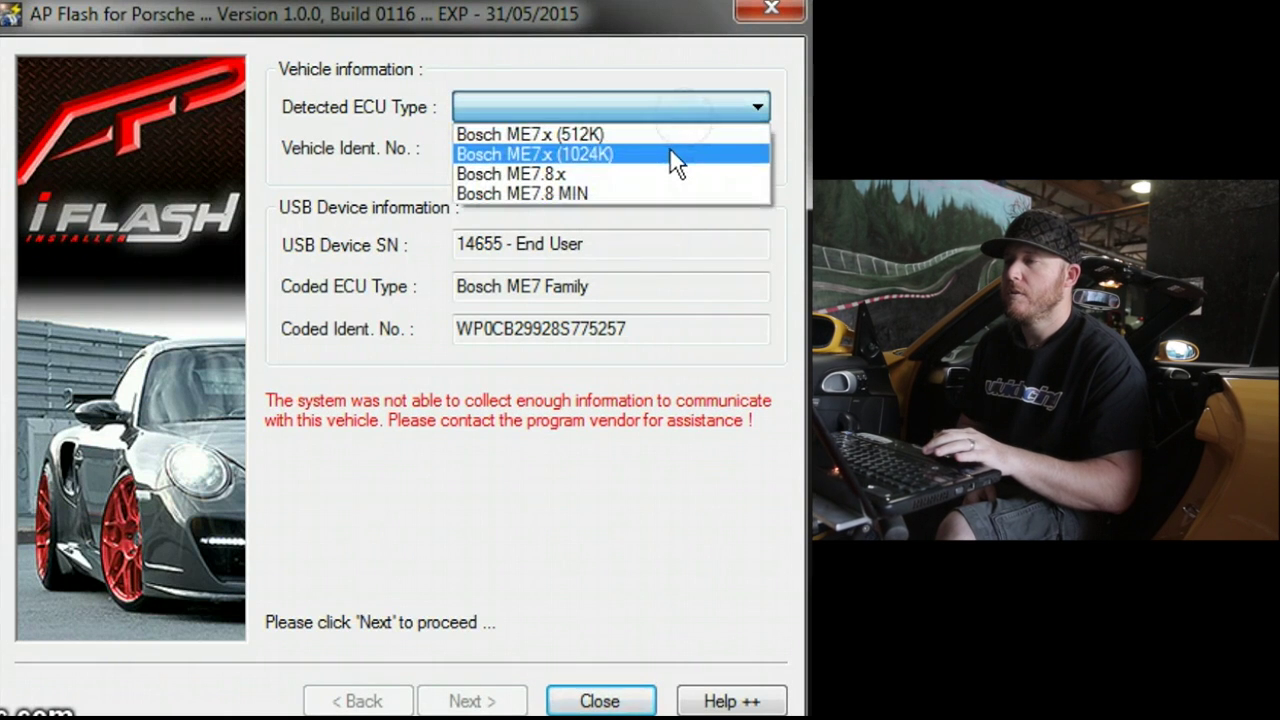
Manually set the ECU type to Bosch ME7.8 MIN and keep that selection.
click(665, 192)
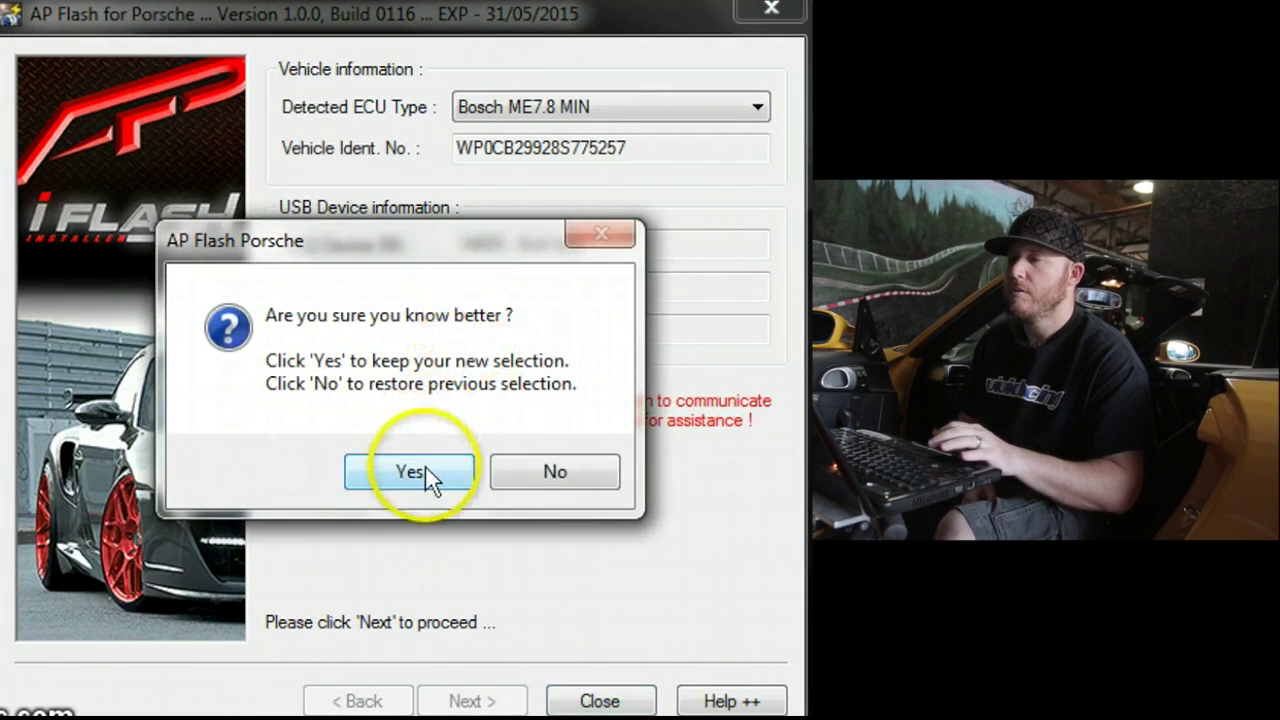
click(426, 463)
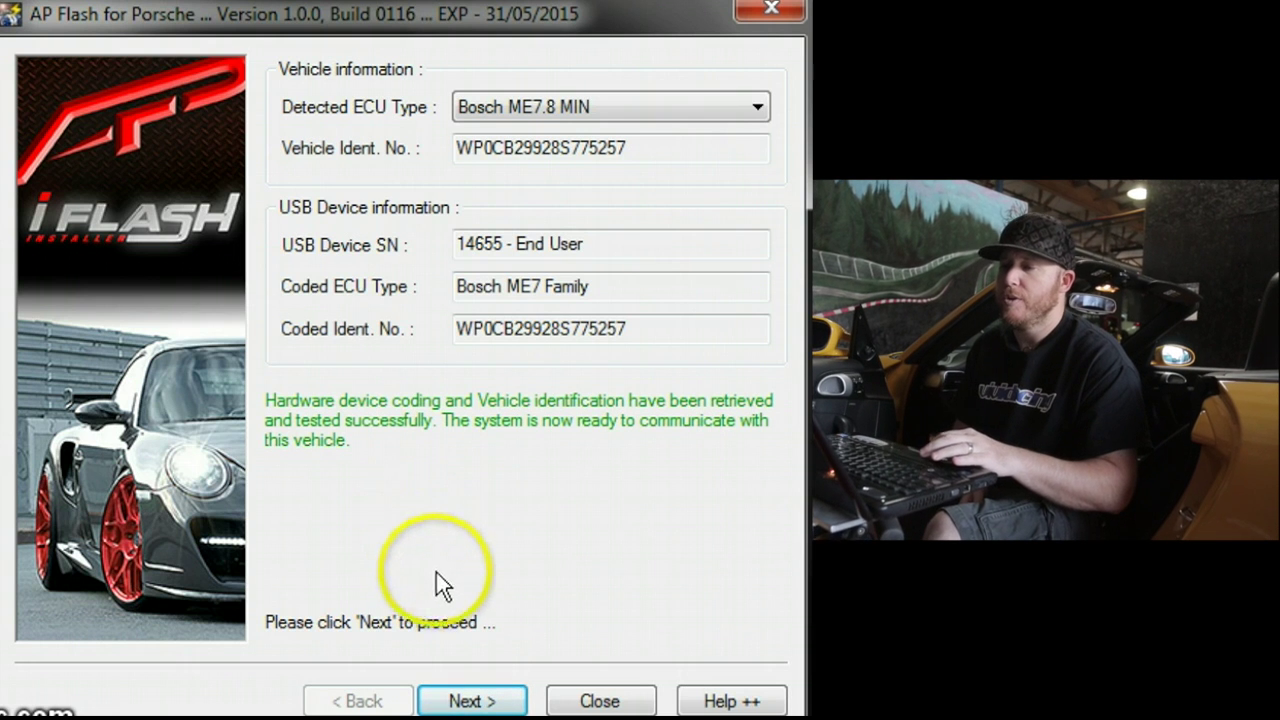
click(468, 701)
Program the ECU memory with the BoschME78MIN tuned .mod file from VRTunedFlashFiles.
click(409, 498)
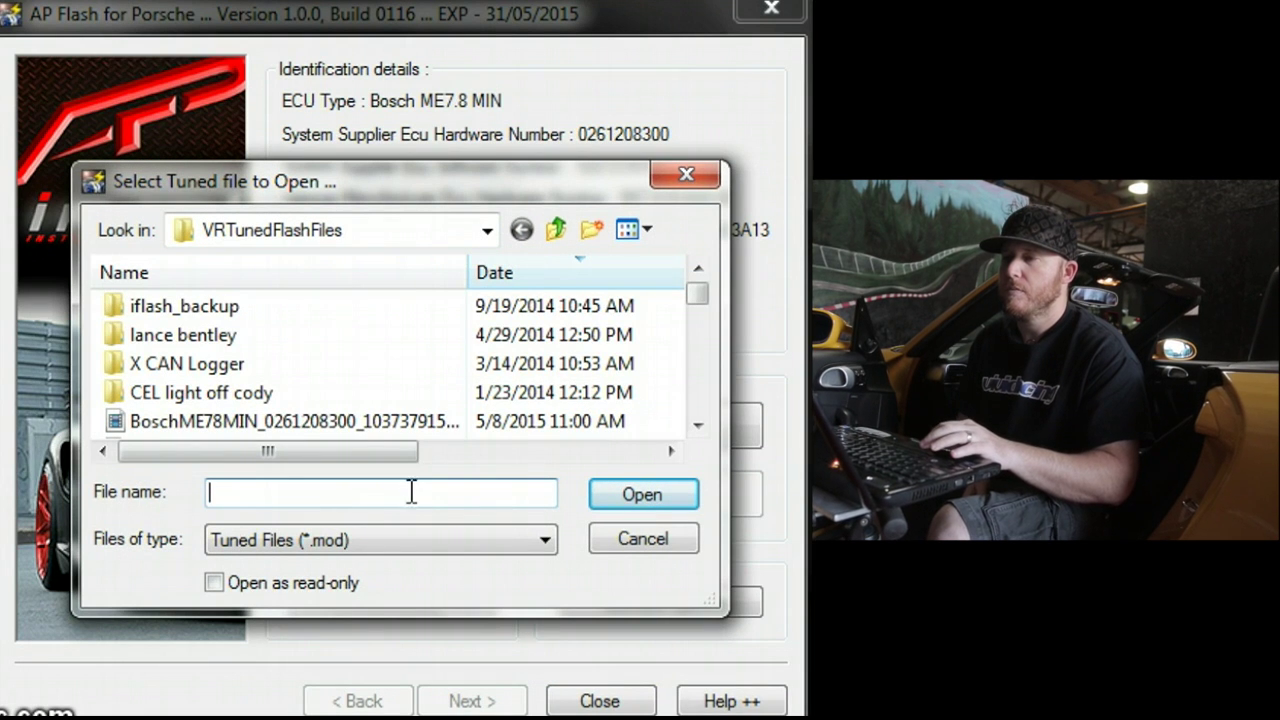
click(412, 425)
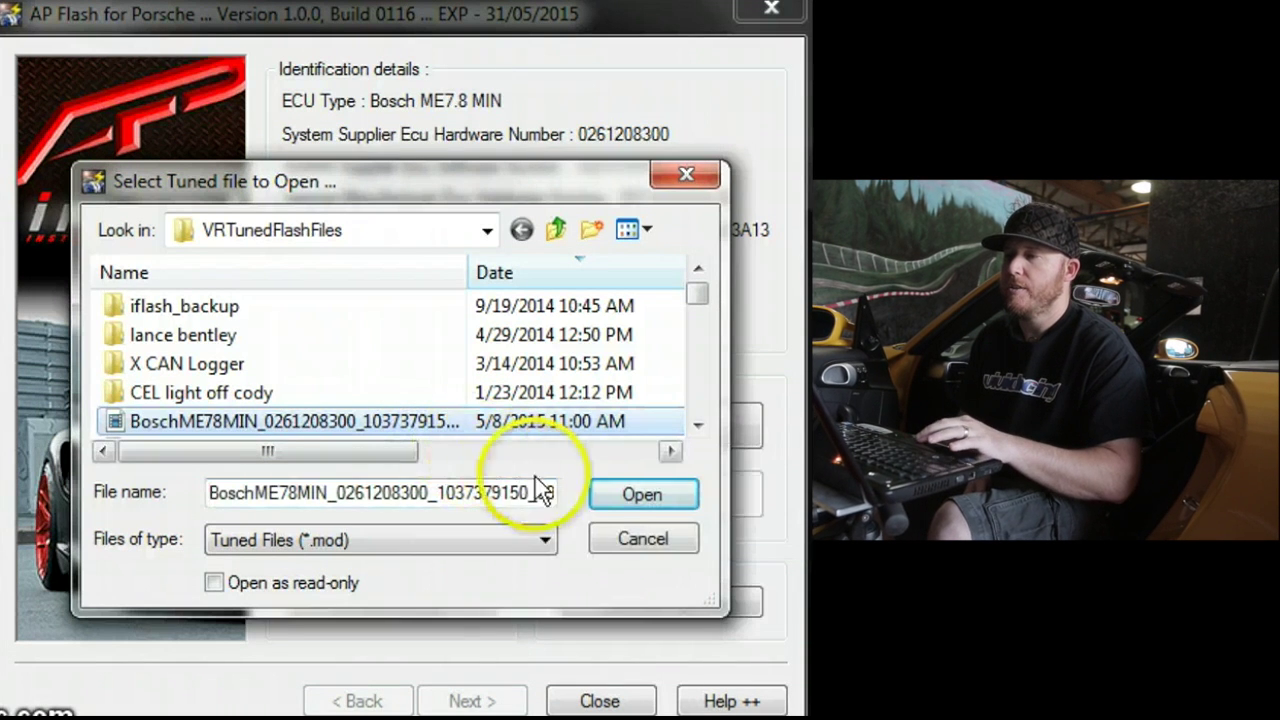
click(641, 495)
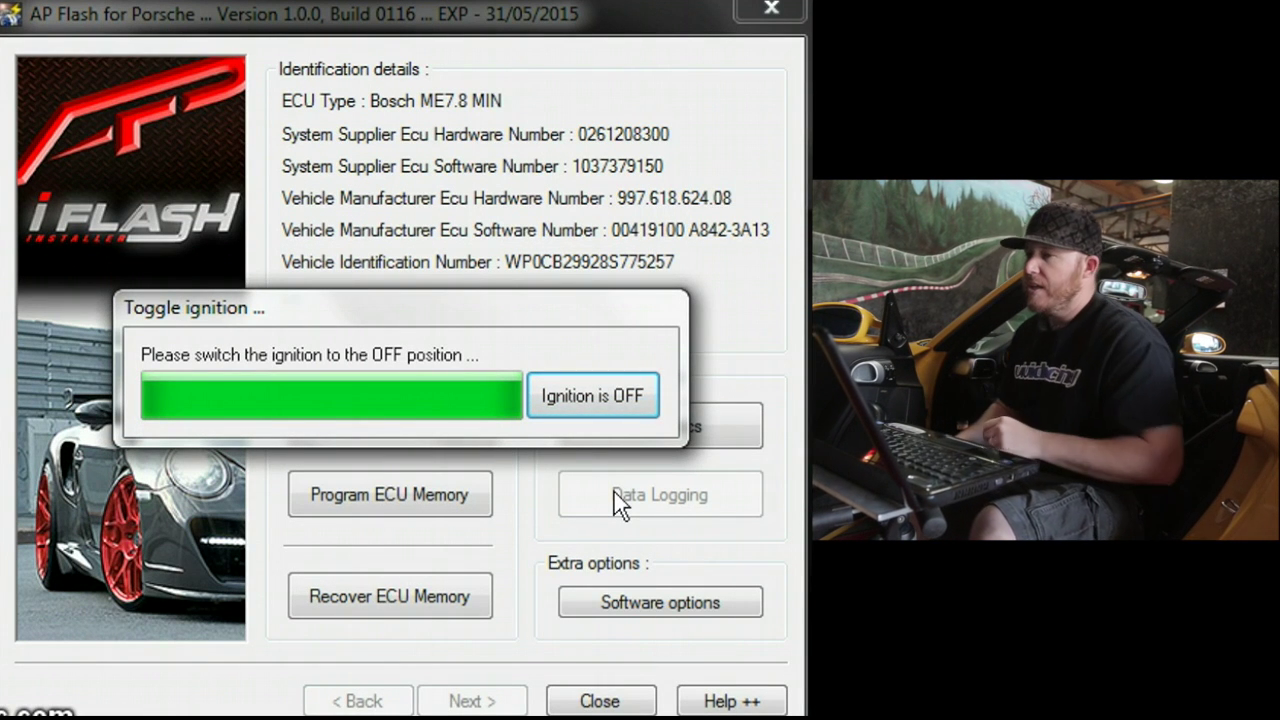
Confirm the ignition is switched off once programming finishes.
click(611, 414)
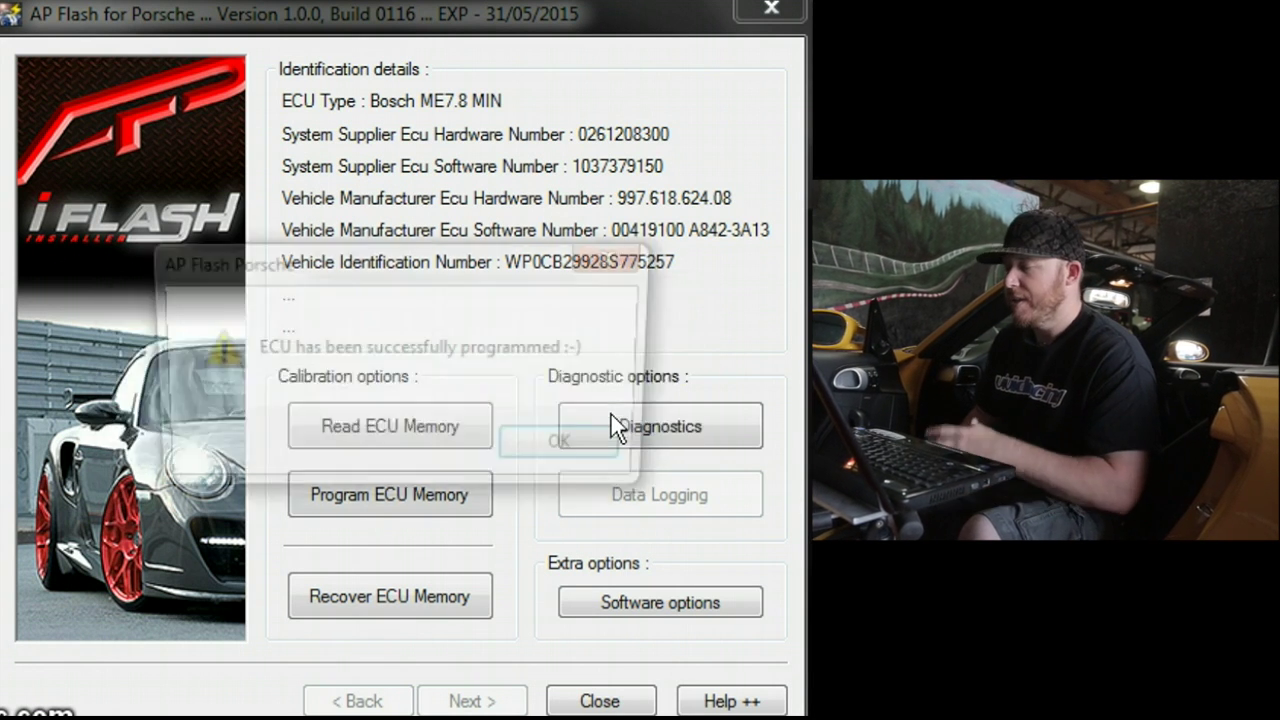
Dismiss the 'ECU has been successfully programmed' message.
click(613, 440)
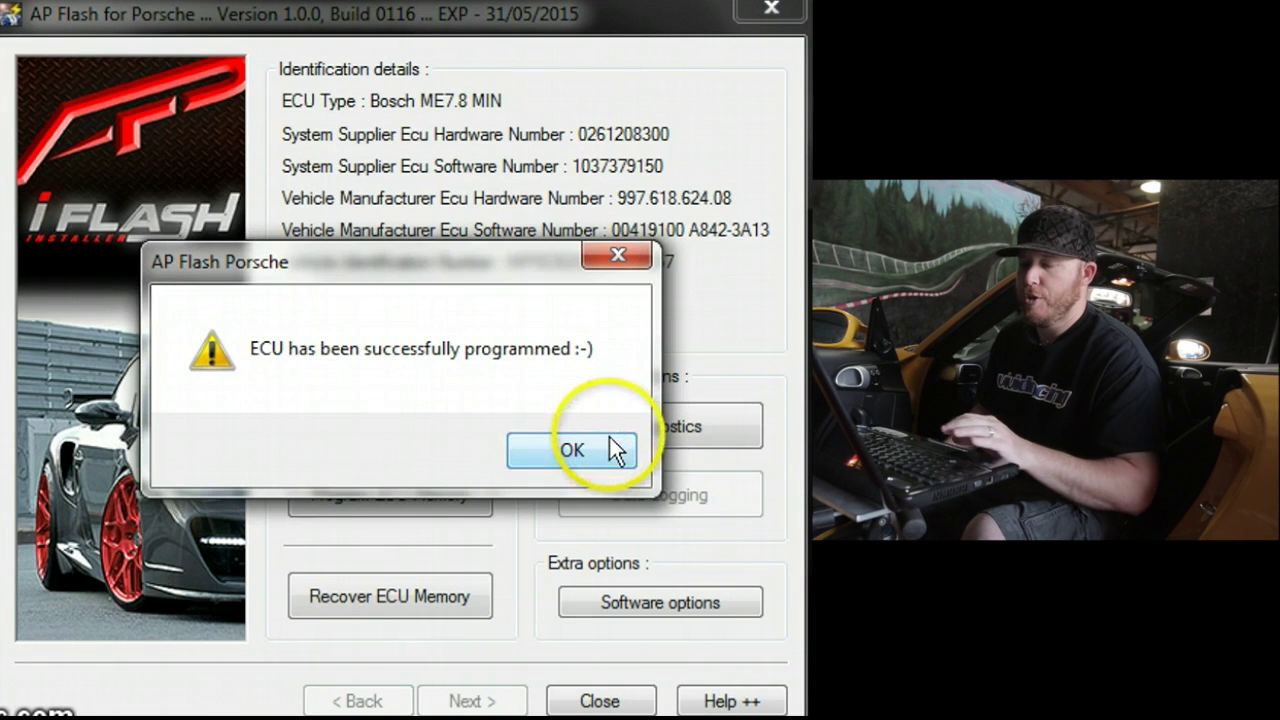